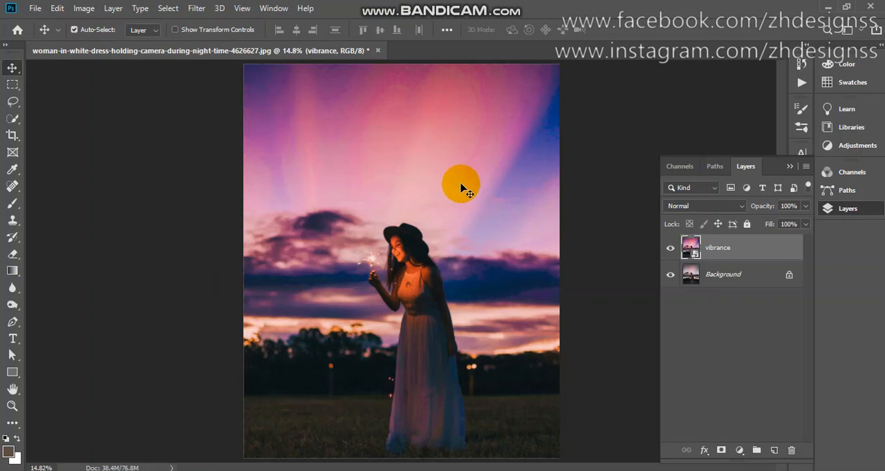
# - Compare the photo with and without the vibrance layer, and delete that layer
pyautogui.click(669, 251)
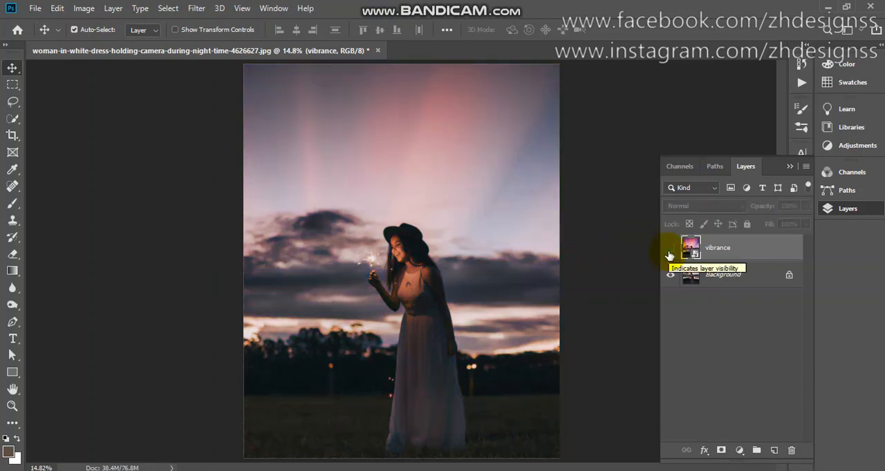
pyautogui.click(669, 252)
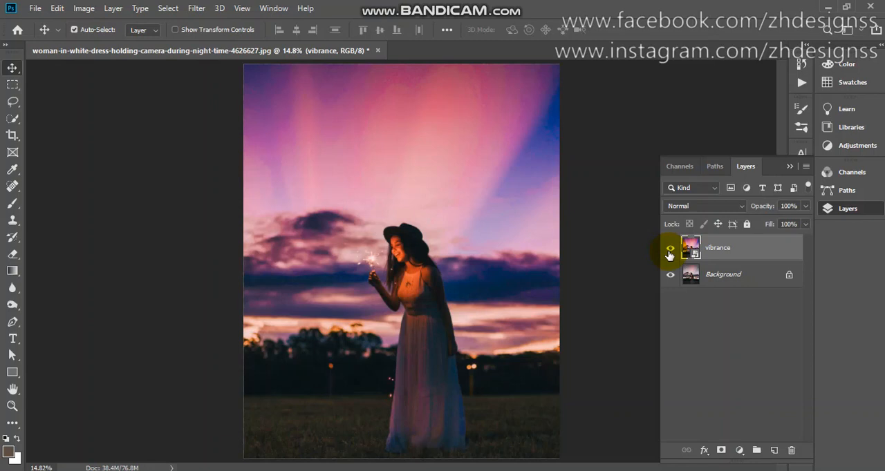
pyautogui.click(669, 253)
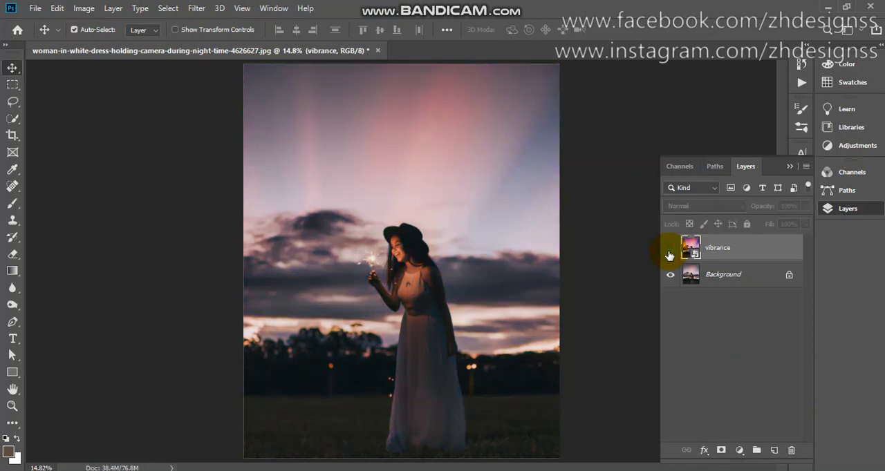
pyautogui.click(669, 253)
pyautogui.click(669, 253)
pyautogui.click(669, 253)
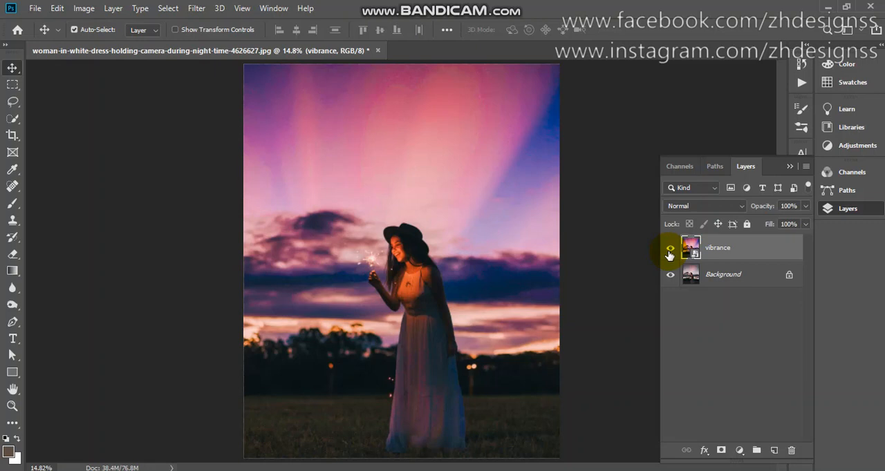
pyautogui.press('Delete')
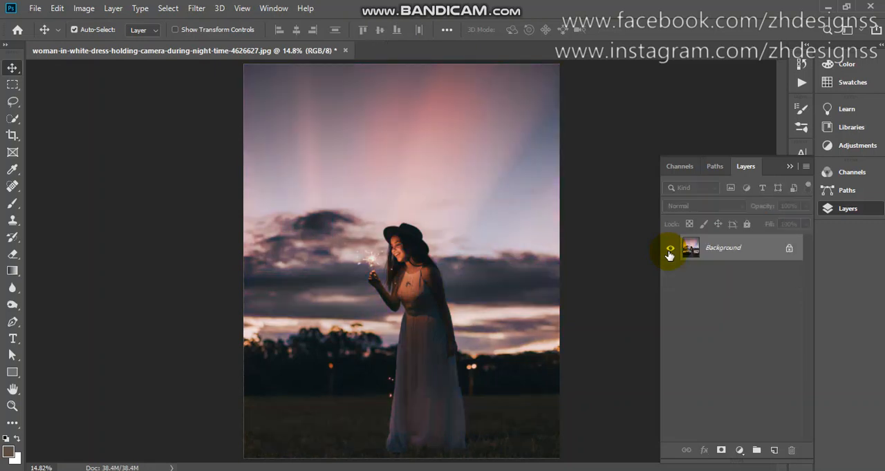
# - Add a Vibrance adjustment layer above the background with vibrance set to +100
pyautogui.click(739, 450)
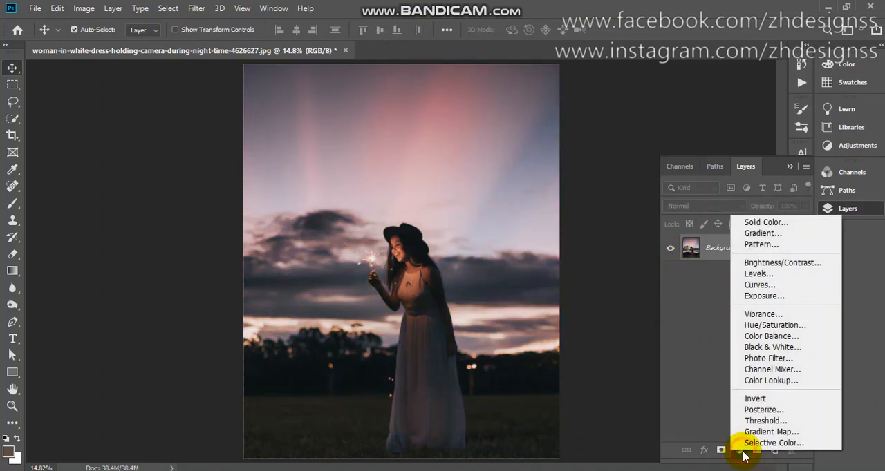
pyautogui.click(748, 316)
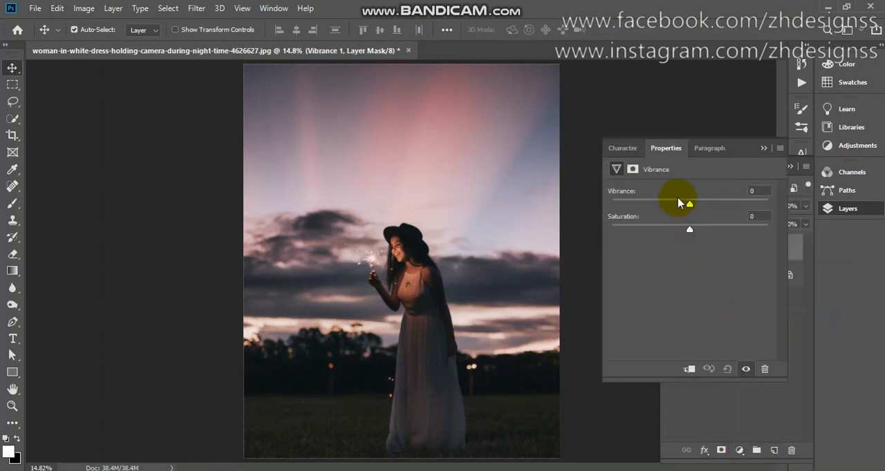
pyautogui.moveTo(689, 205); pyautogui.dragTo(802, 206)
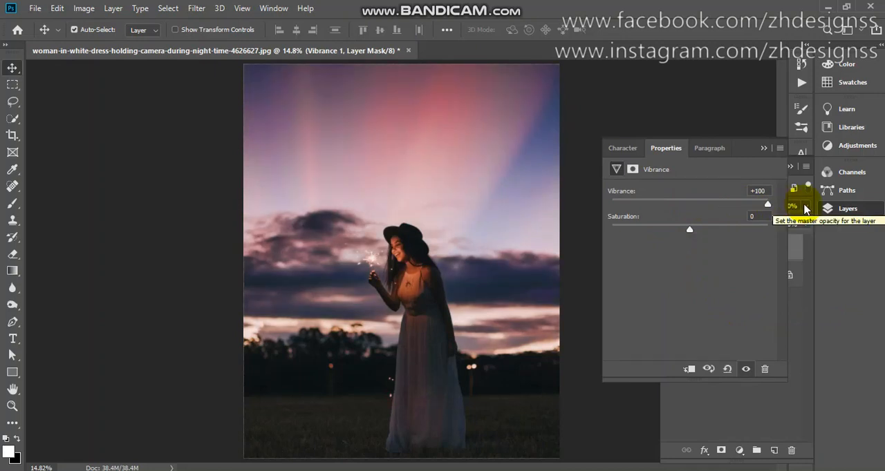
pyautogui.click(760, 150)
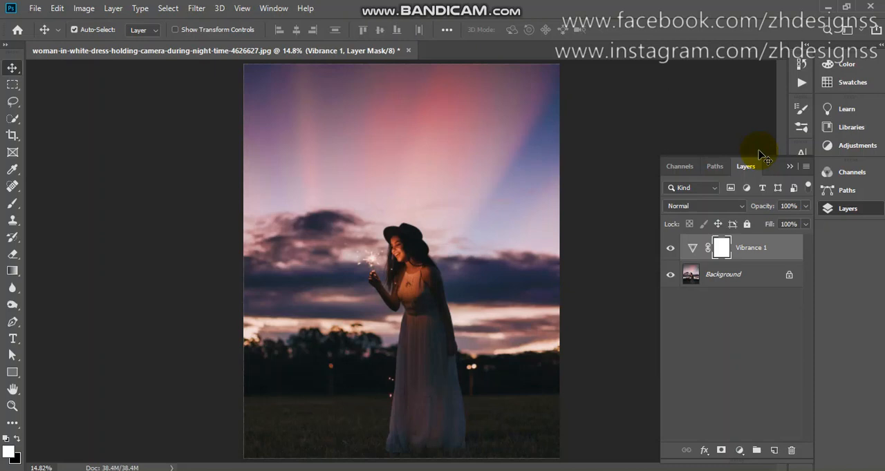
# - Add a Brightness/Contrast adjustment layer with brightness 18 and contrast 17
pyautogui.click(738, 450)
pyautogui.click(739, 266)
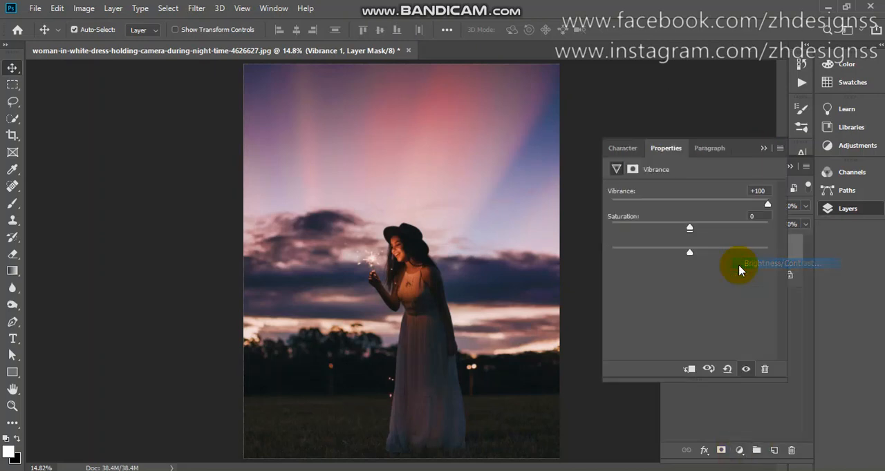
pyautogui.click(697, 228)
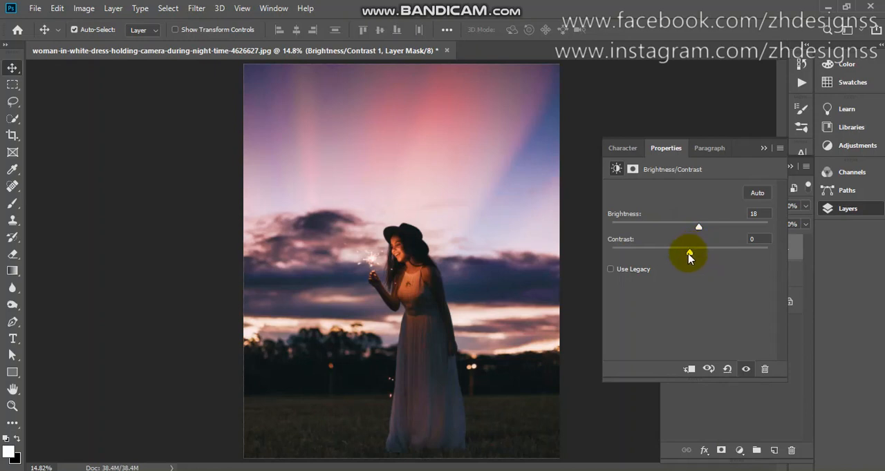
pyautogui.moveTo(689, 252); pyautogui.dragTo(704, 257)
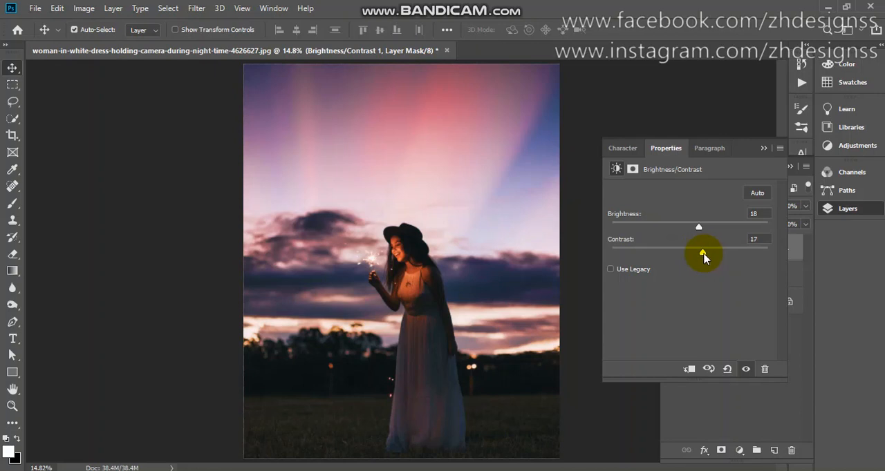
pyautogui.click(764, 148)
# - Add a Levels adjustment layer and lower the RGB white input level to about 228
pyautogui.click(739, 451)
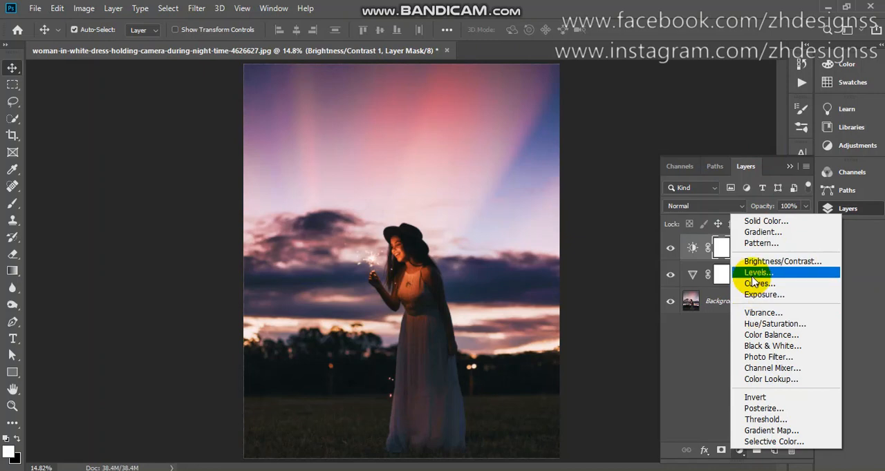
pyautogui.click(753, 276)
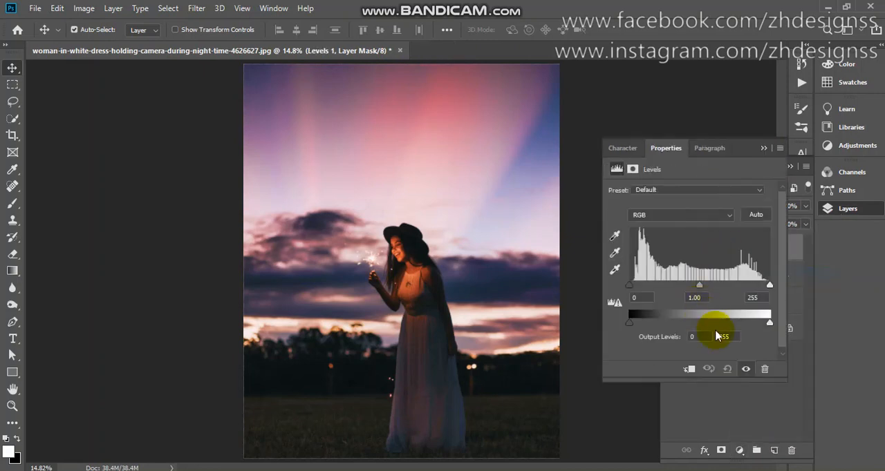
pyautogui.moveTo(769, 285); pyautogui.dragTo(755, 290)
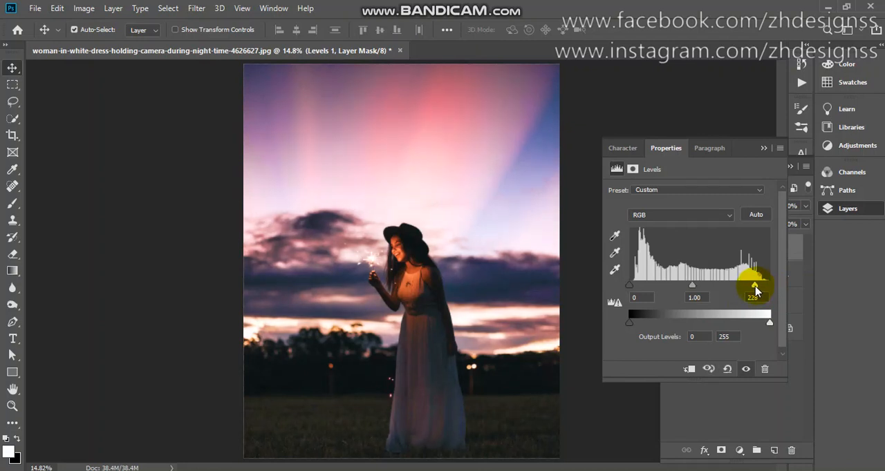
pyautogui.click(764, 149)
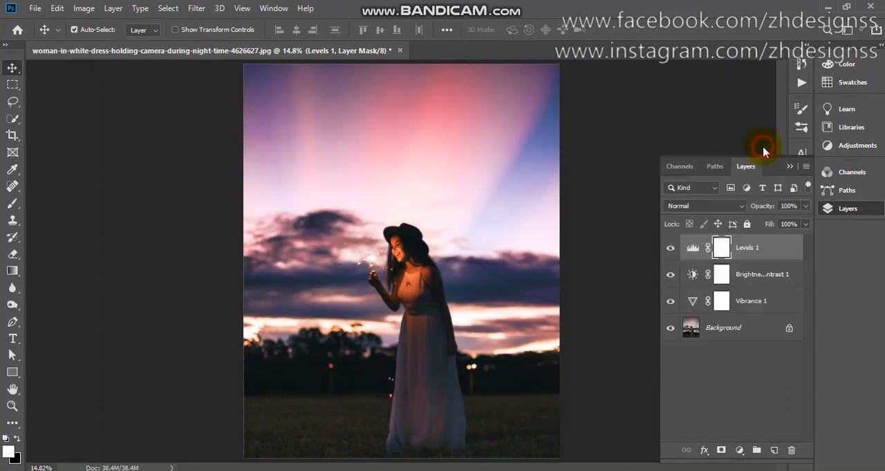
# - Add an Exposure adjustment layer at the top of the stack with exposure set to -0.39
pyautogui.click(739, 450)
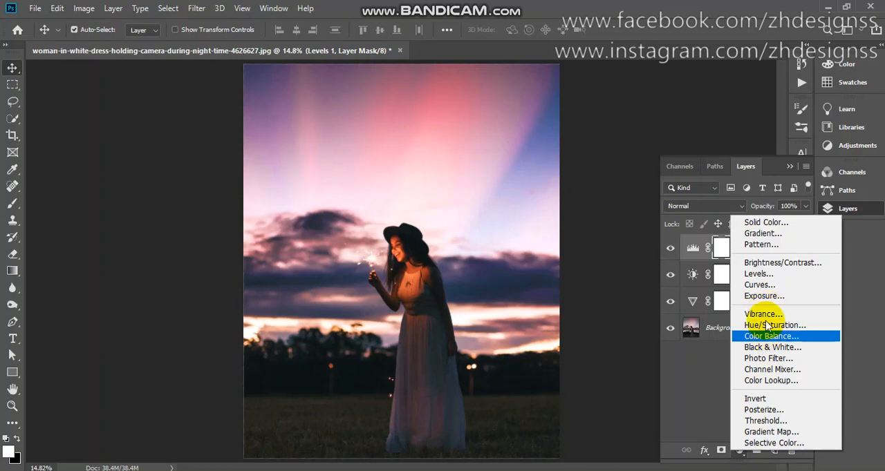
pyautogui.click(765, 299)
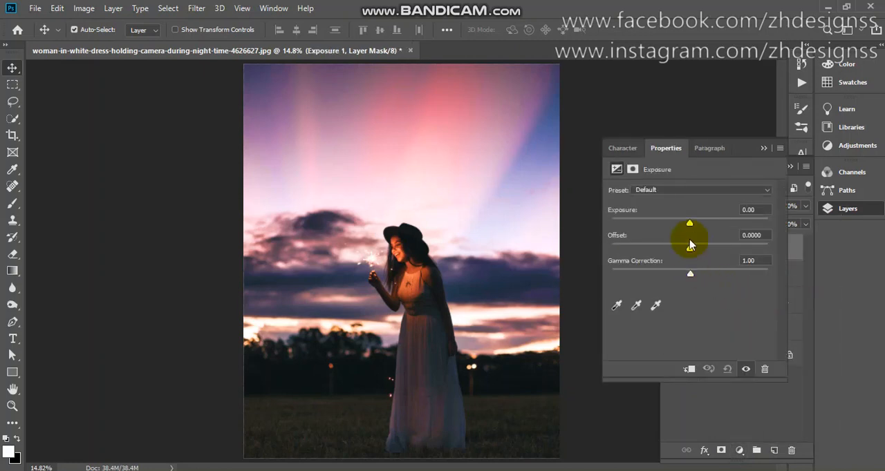
pyautogui.moveTo(691, 225); pyautogui.dragTo(696, 230)
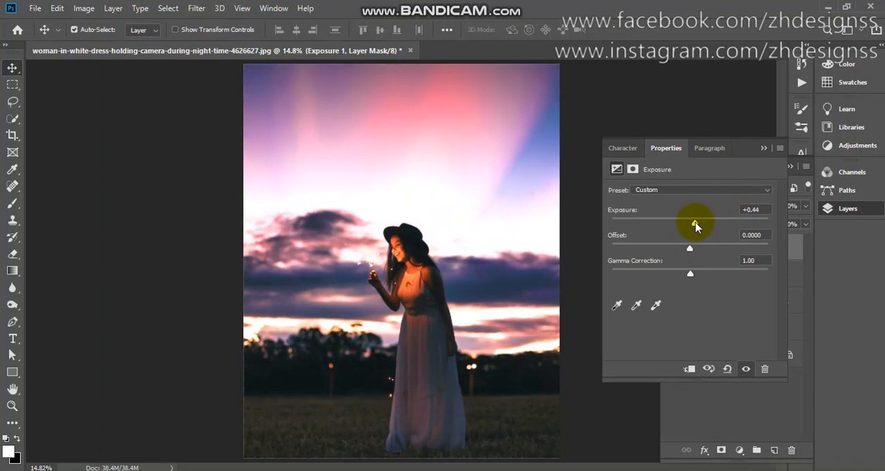
pyautogui.moveTo(696, 227); pyautogui.dragTo(686, 226)
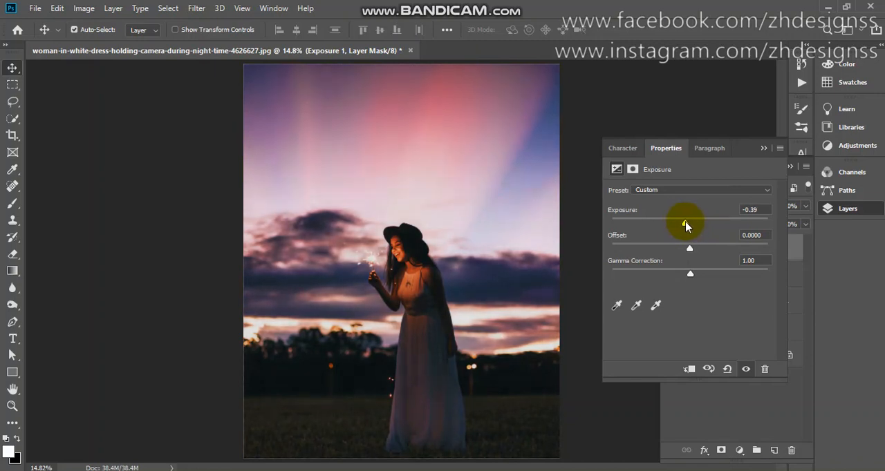
pyautogui.click(757, 211)
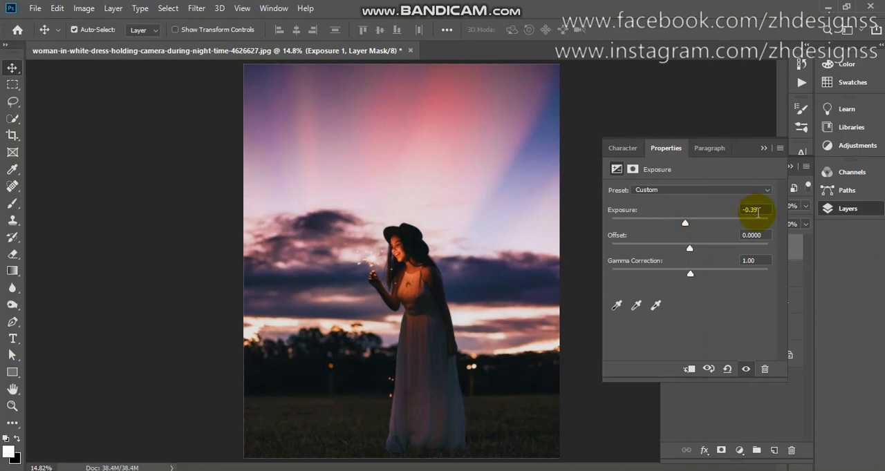
pyautogui.click(764, 148)
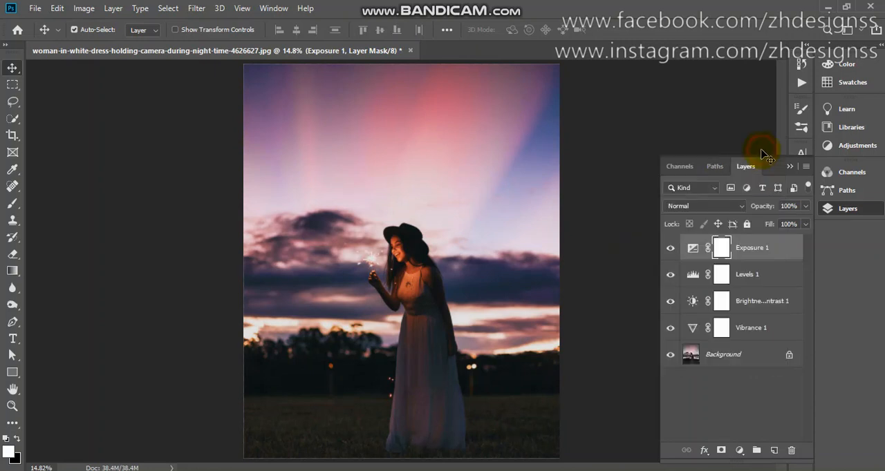
# - Raise the existing Brightness/Contrast adjustment to brightness 27 and contrast 23
pyautogui.doubleClick(693, 302)
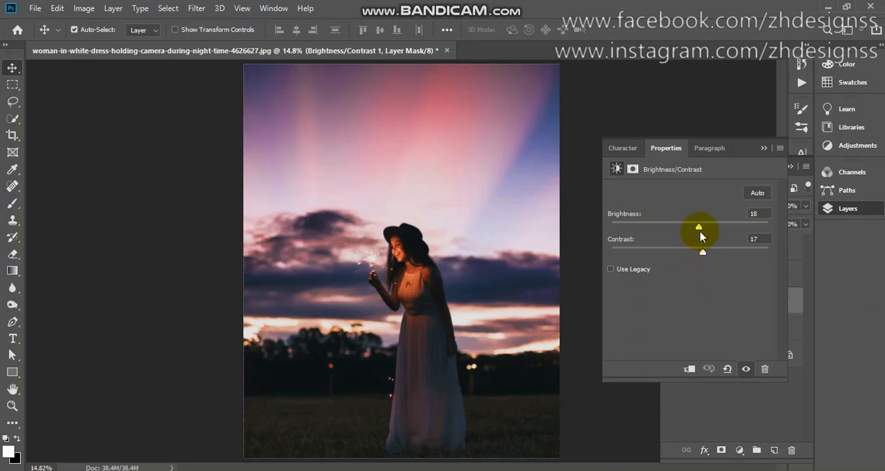
pyautogui.moveTo(700, 231); pyautogui.dragTo(708, 256)
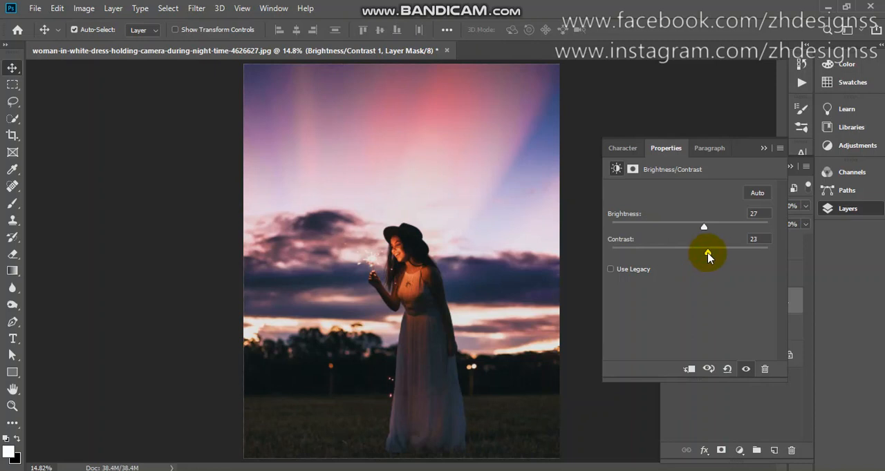
pyautogui.click(763, 148)
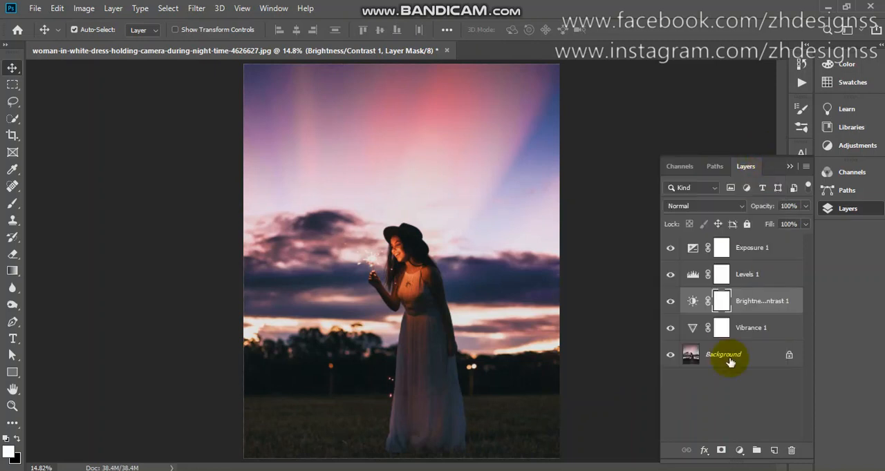
# - Add a Selective Color adjustment layer above Brightness/Contrast and set the Reds to cyan +48% and magenta +33%
pyautogui.click(739, 450)
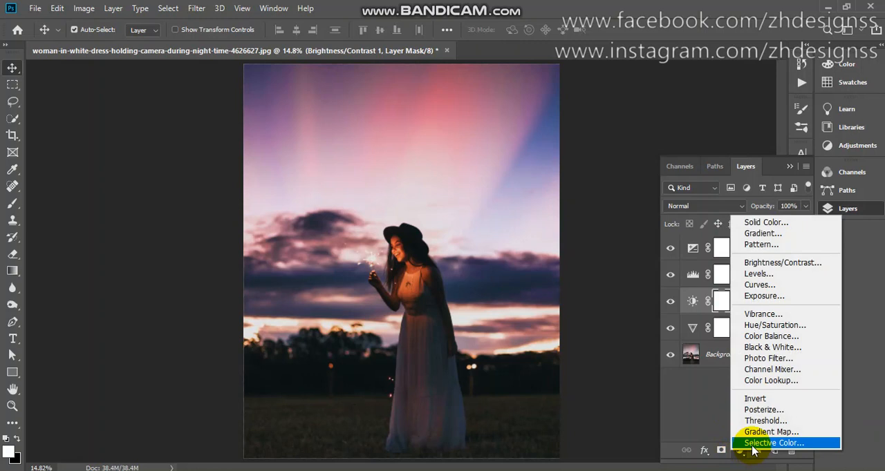
pyautogui.click(752, 444)
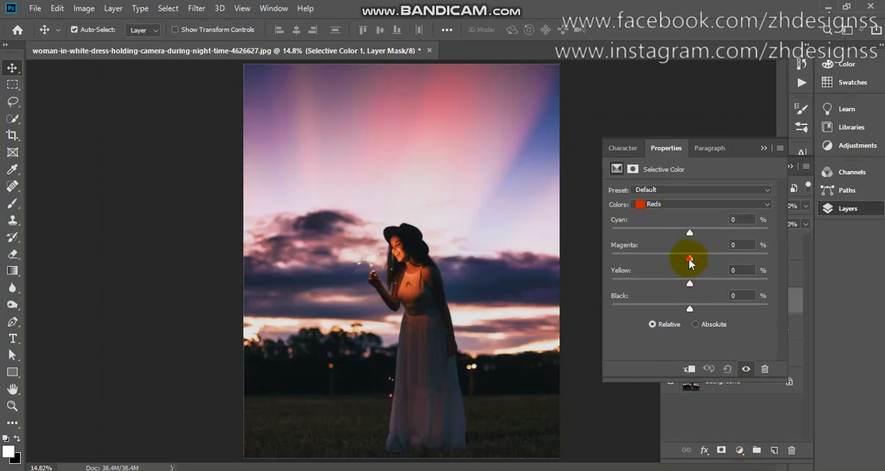
pyautogui.moveTo(687, 258); pyautogui.dragTo(716, 270)
pyautogui.moveTo(689, 233)
pyautogui.mouseDown()
pyautogui.moveTo(617, 235)
pyautogui.moveTo(731, 241)
pyautogui.moveTo(606, 239)
pyautogui.moveTo(689, 236)
pyautogui.mouseUp()
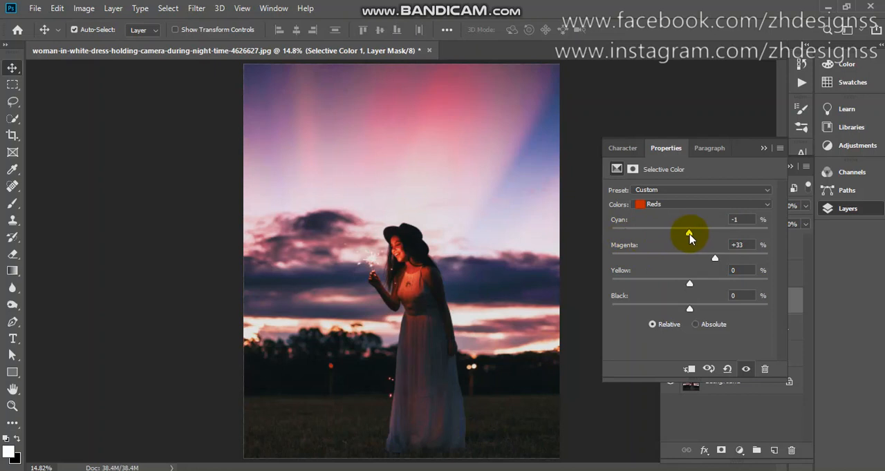
pyautogui.moveTo(689, 237); pyautogui.dragTo(728, 237)
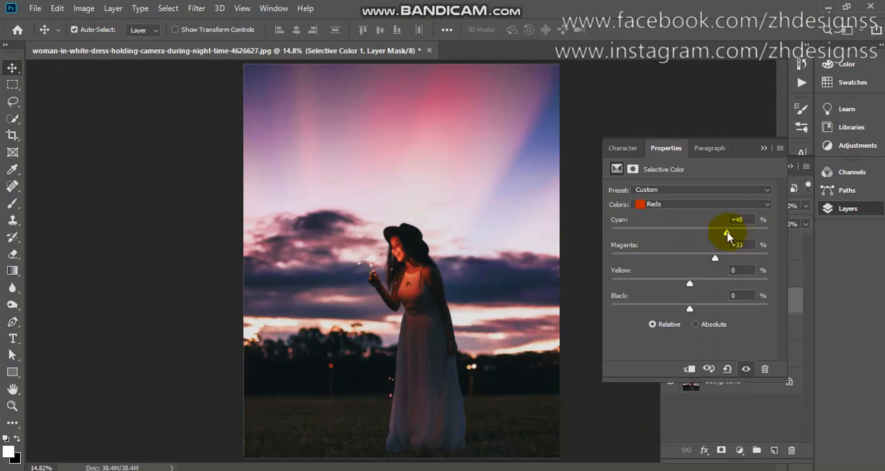
# - Set the Yellows in the Selective Color adjustment to magenta -49% and yellow +40%
pyautogui.click(688, 205)
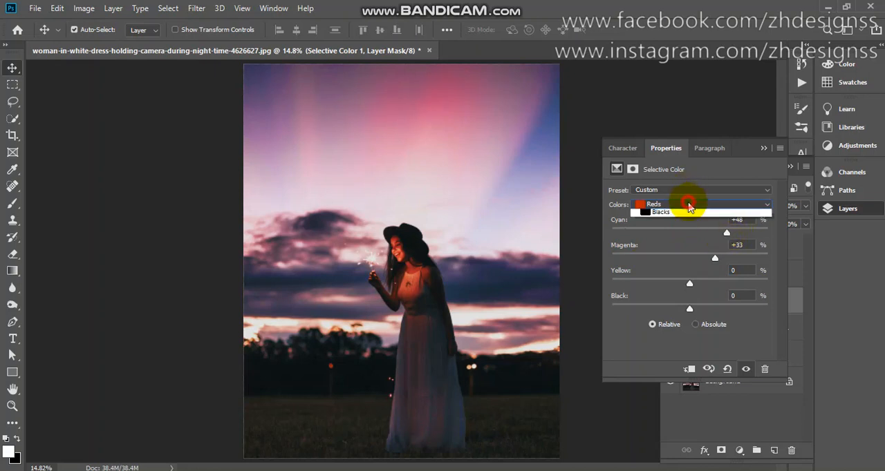
pyautogui.click(688, 226)
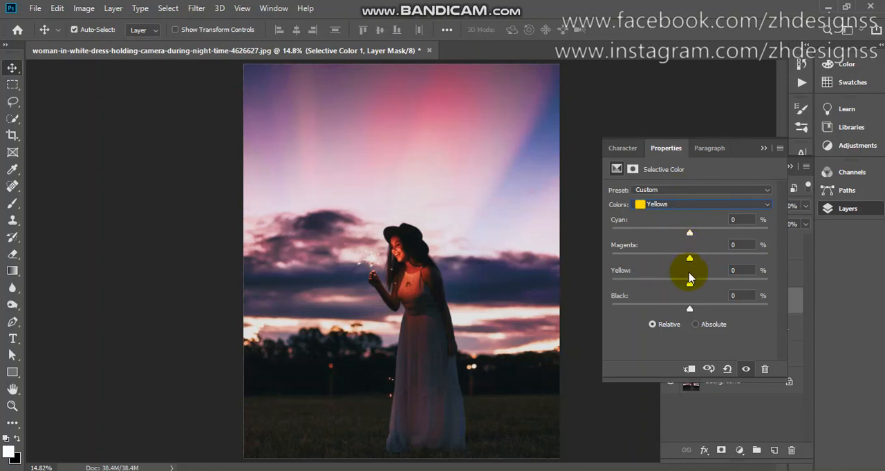
pyautogui.moveTo(689, 285); pyautogui.dragTo(721, 286)
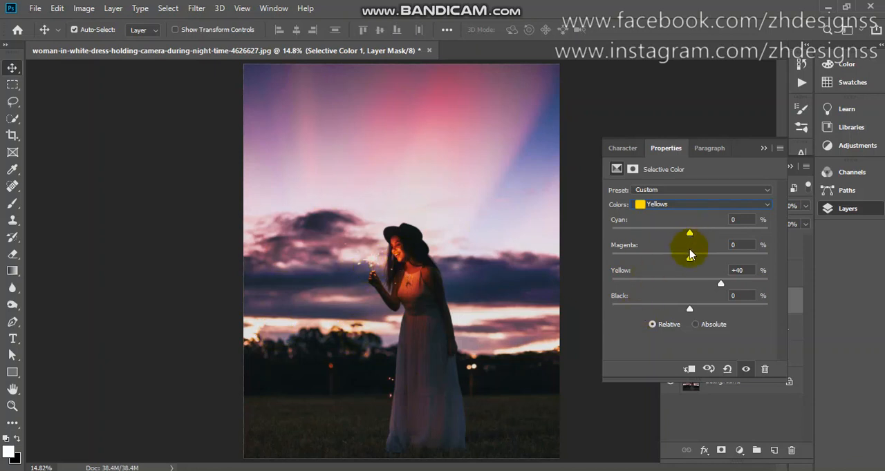
pyautogui.moveTo(690, 263); pyautogui.dragTo(652, 265)
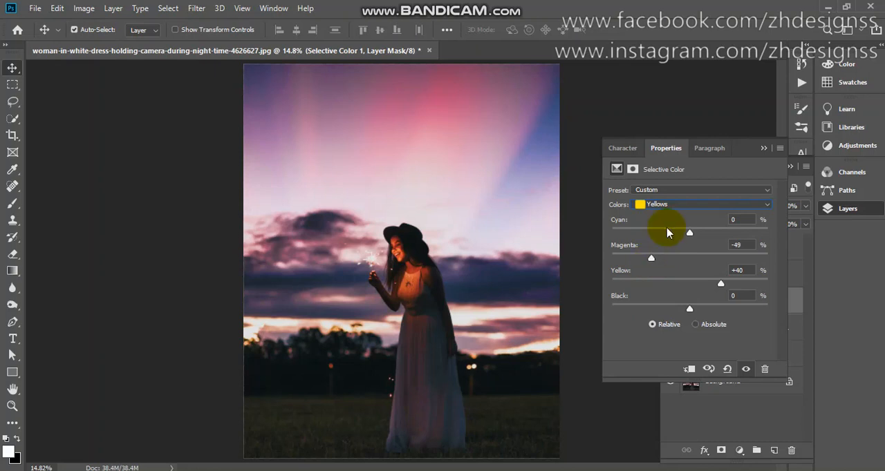
# - Set the Magentas in the Selective Color adjustment to magenta +100%
pyautogui.click(679, 206)
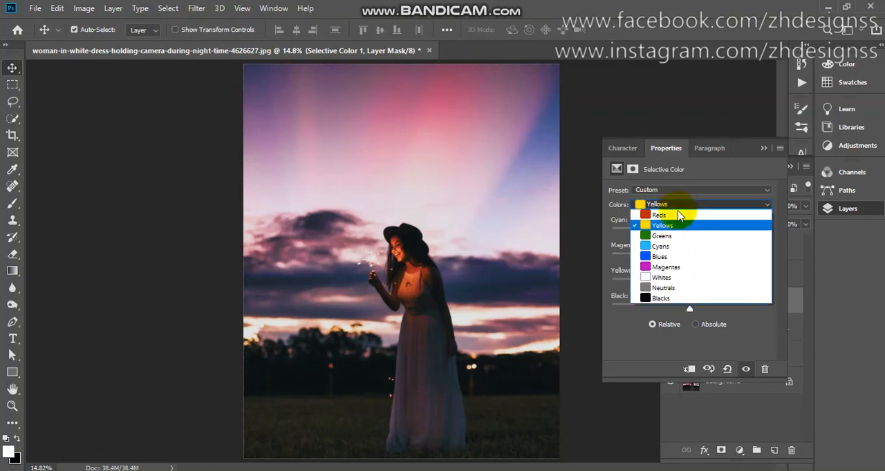
pyautogui.click(679, 267)
pyautogui.moveTo(691, 260); pyautogui.dragTo(773, 261)
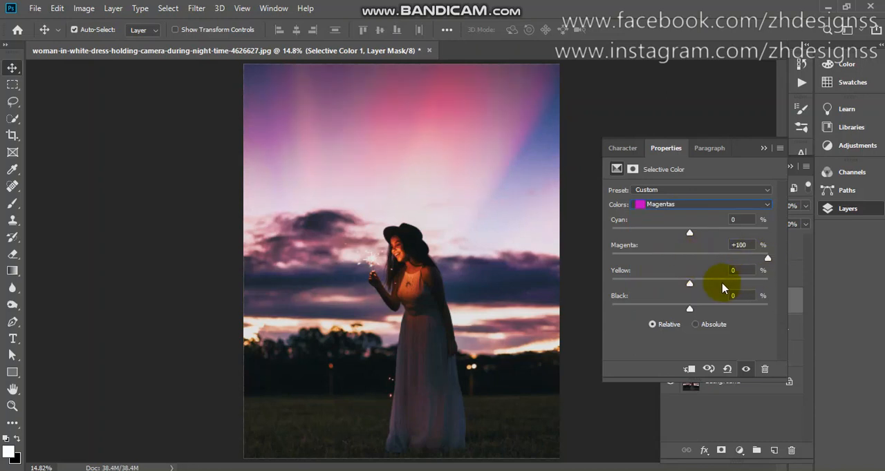
# - In the Selective Color adjustment, set the Magentas' black to +100% and the Neutrals to magenta +6% and yellow +1%, fine-tuning the Neutrals' black
pyautogui.moveTo(691, 309); pyautogui.dragTo(769, 313)
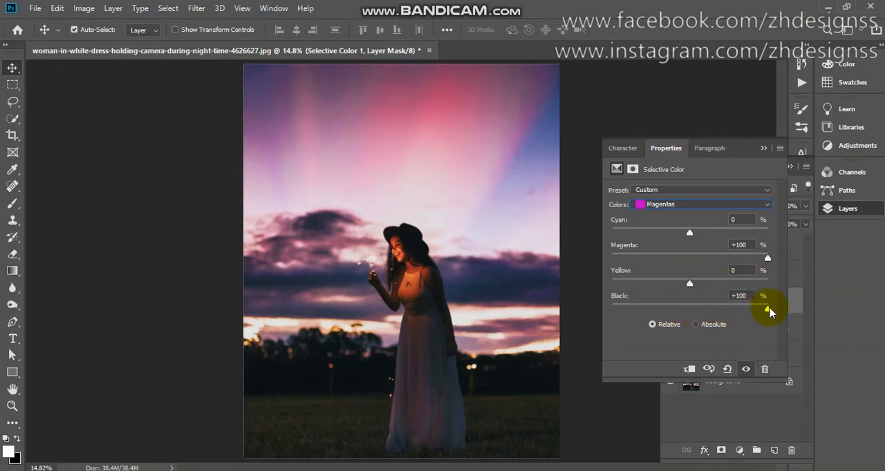
pyautogui.click(704, 204)
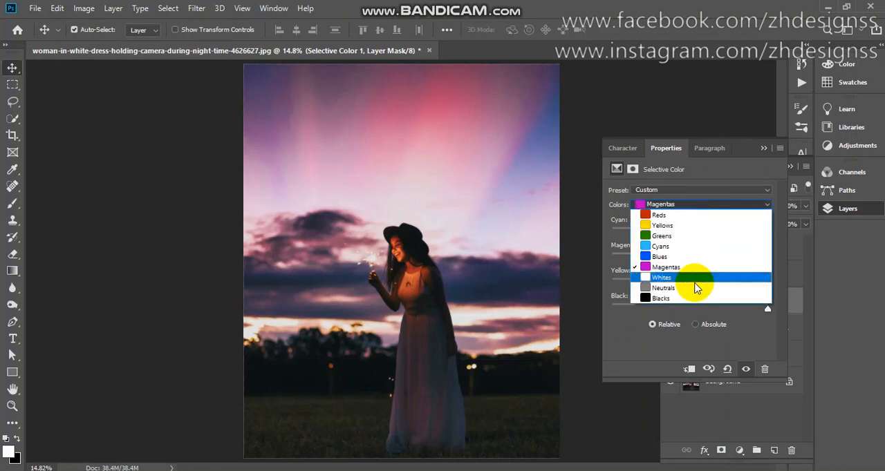
pyautogui.click(695, 289)
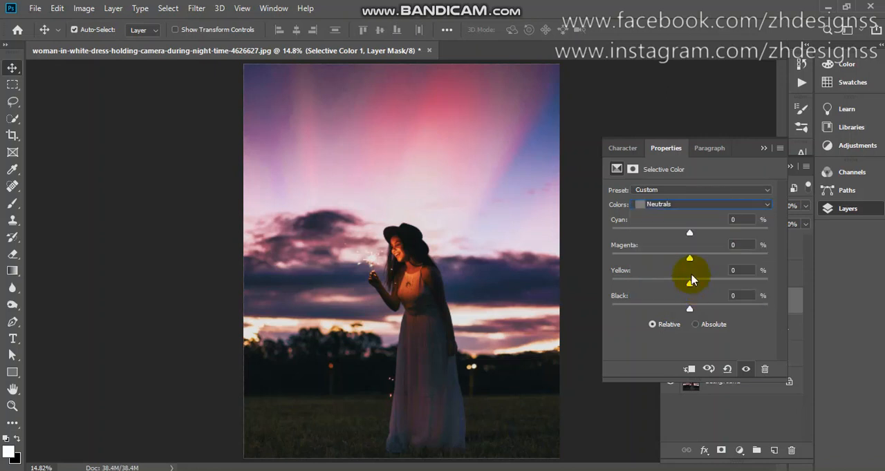
pyautogui.moveTo(689, 262); pyautogui.dragTo(692, 288)
pyautogui.click(691, 284)
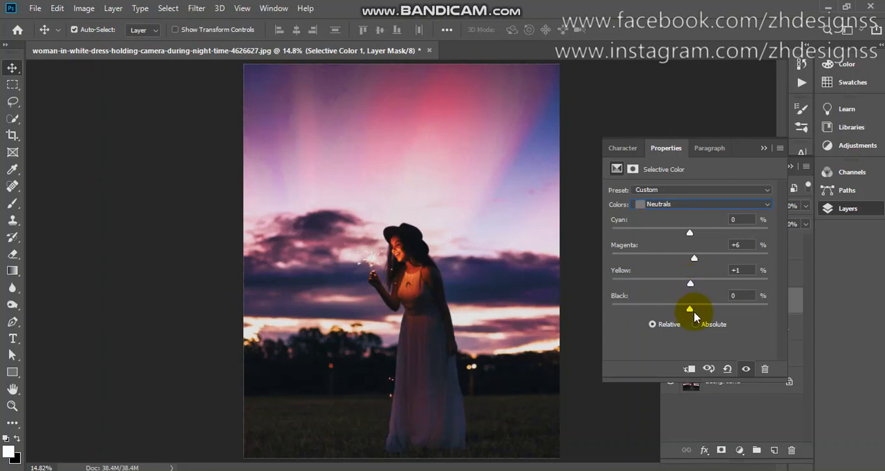
pyautogui.moveTo(688, 308); pyautogui.dragTo(676, 312)
pyautogui.moveTo(687, 312); pyautogui.dragTo(690, 313)
# - Set the Whites in the Selective Color adjustment to magenta +73% and close its settings
pyautogui.click(676, 205)
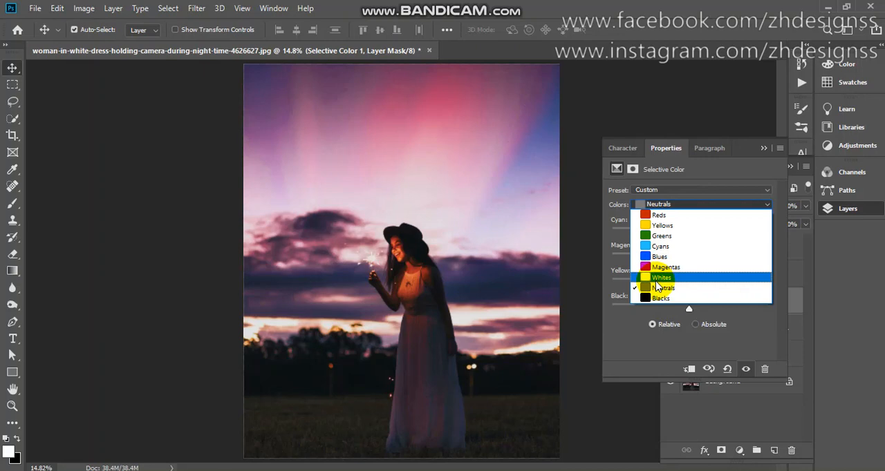
pyautogui.click(657, 278)
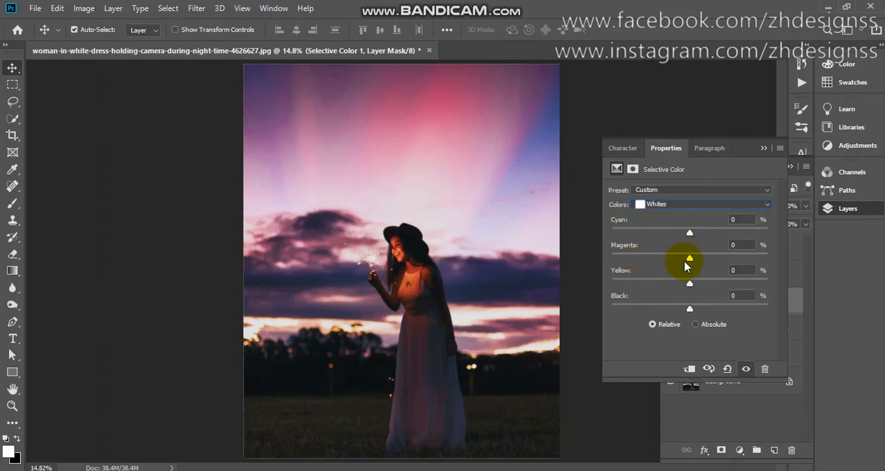
pyautogui.moveTo(687, 259); pyautogui.dragTo(747, 263)
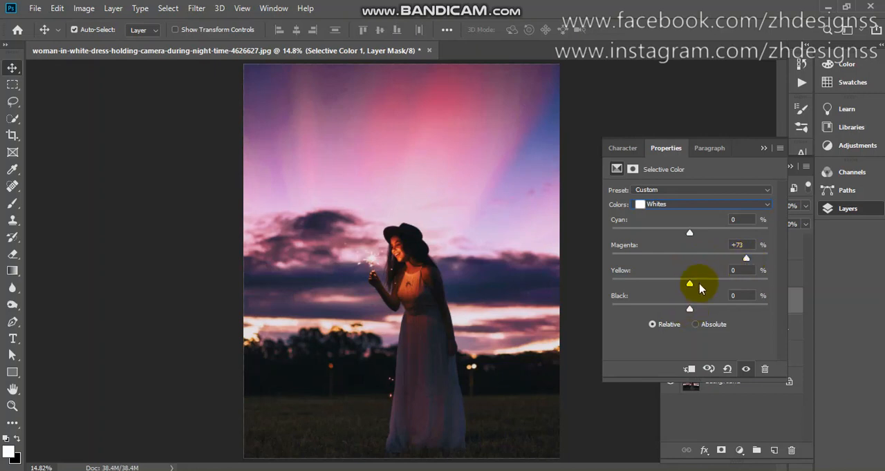
pyautogui.click(764, 149)
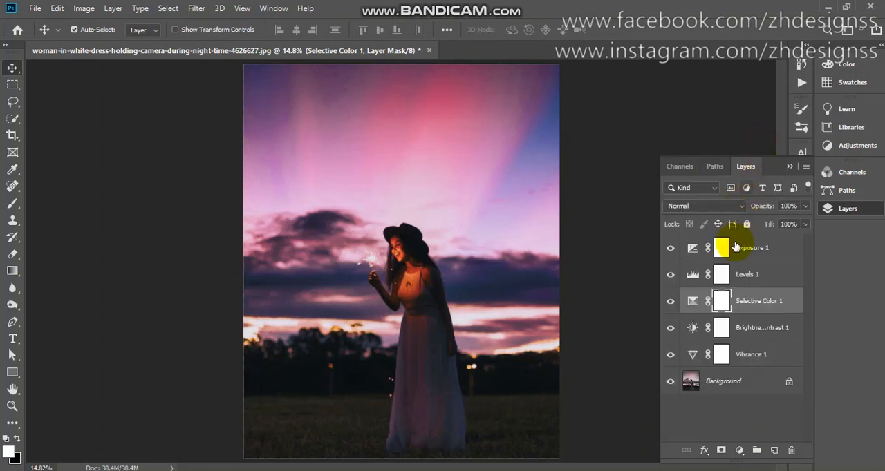
# - Group all the adjustment layers from Exposure 1 down to Vibrance 1, and hide and show the group to compare before and after
pyautogui.click(734, 247)
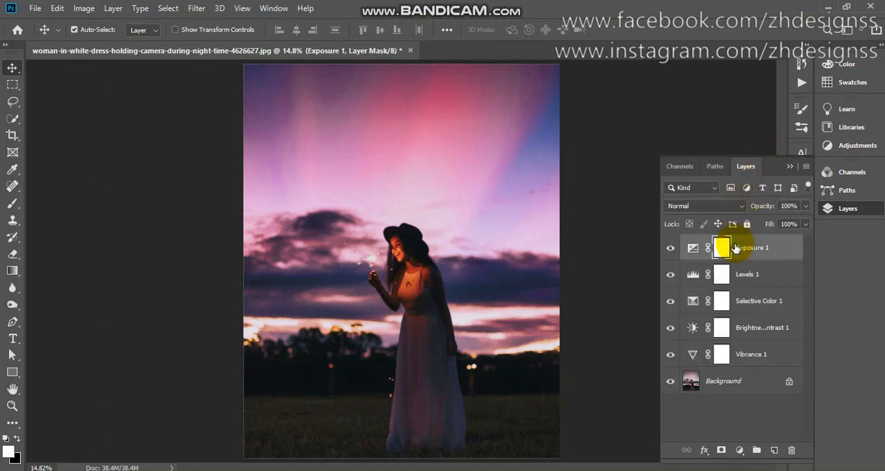
pyautogui.keyDown('shift'); pyautogui.click(750, 363); pyautogui.keyUp('shift')
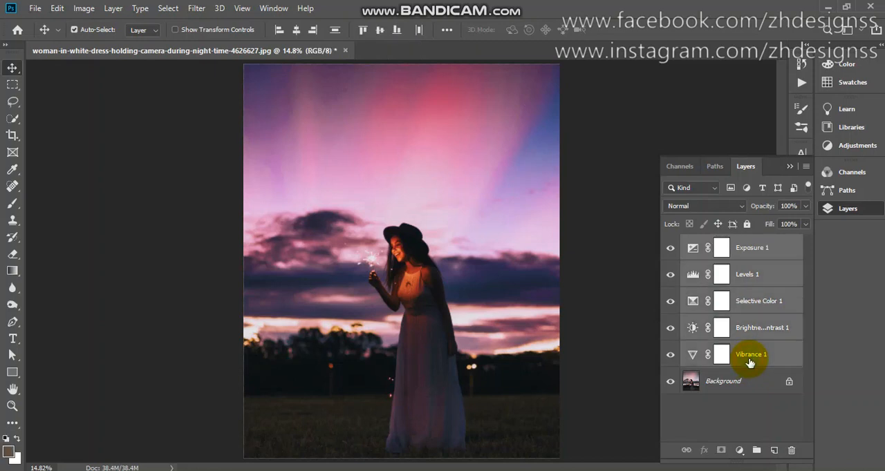
pyautogui.hotkey('ctrl', 'g')
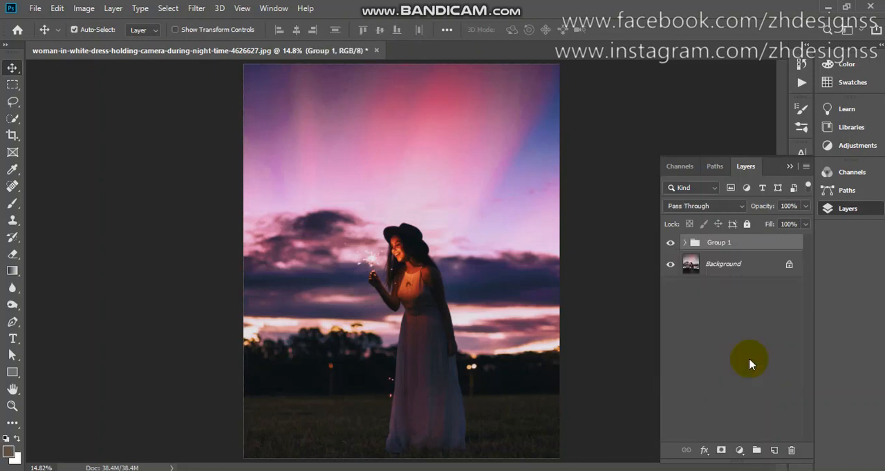
pyautogui.click(669, 244)
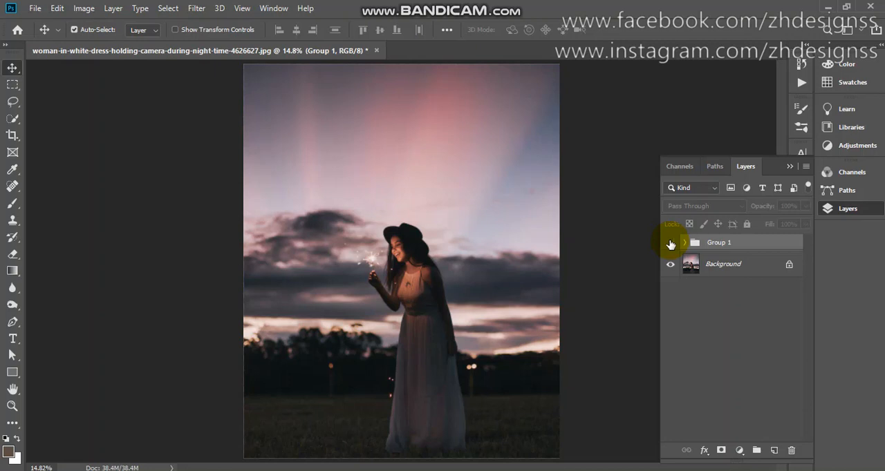
pyautogui.click(670, 244)
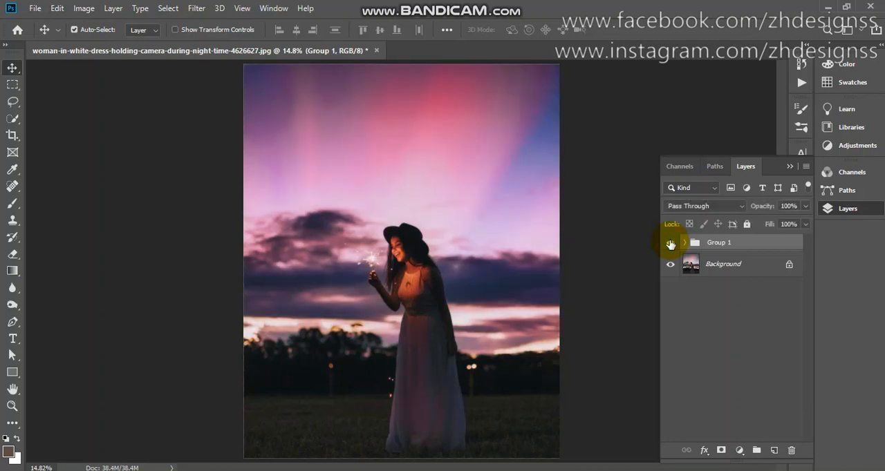